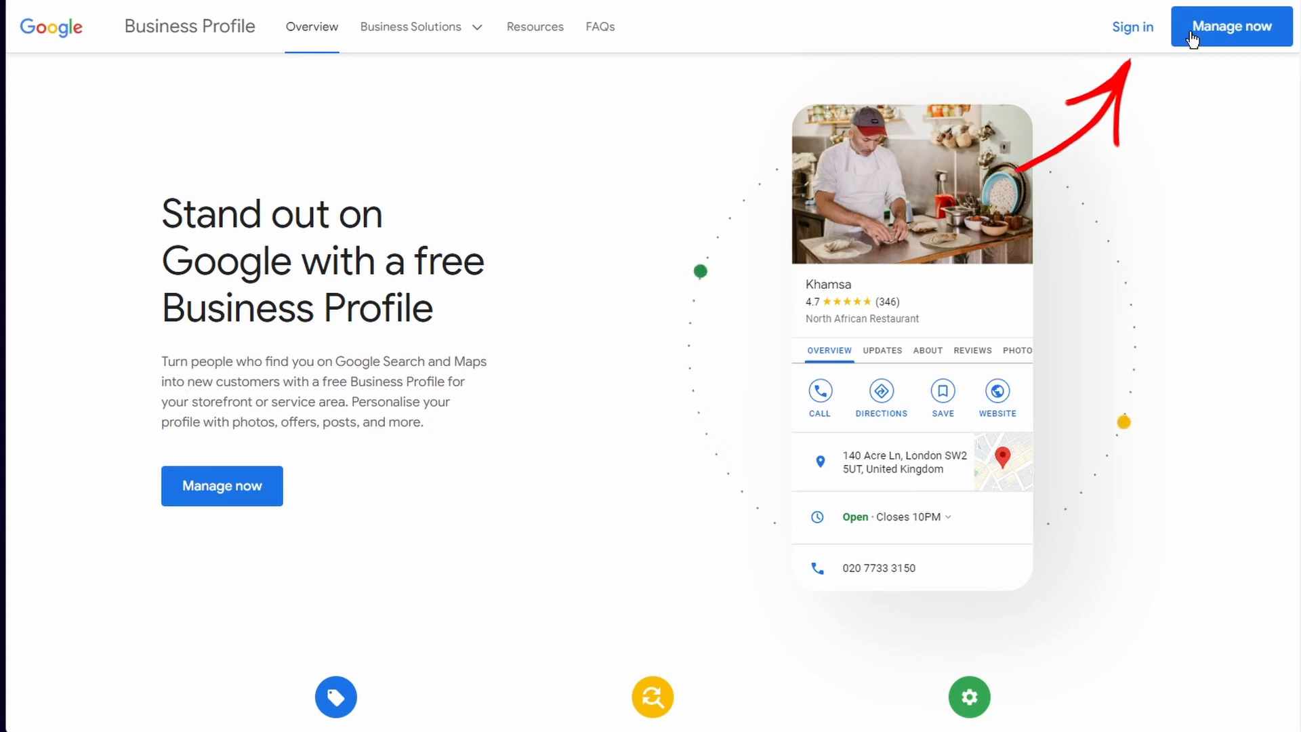
Step: Start building a new Business Profile and create a business named "Dan's Chimney Services"
click(1143, 30)
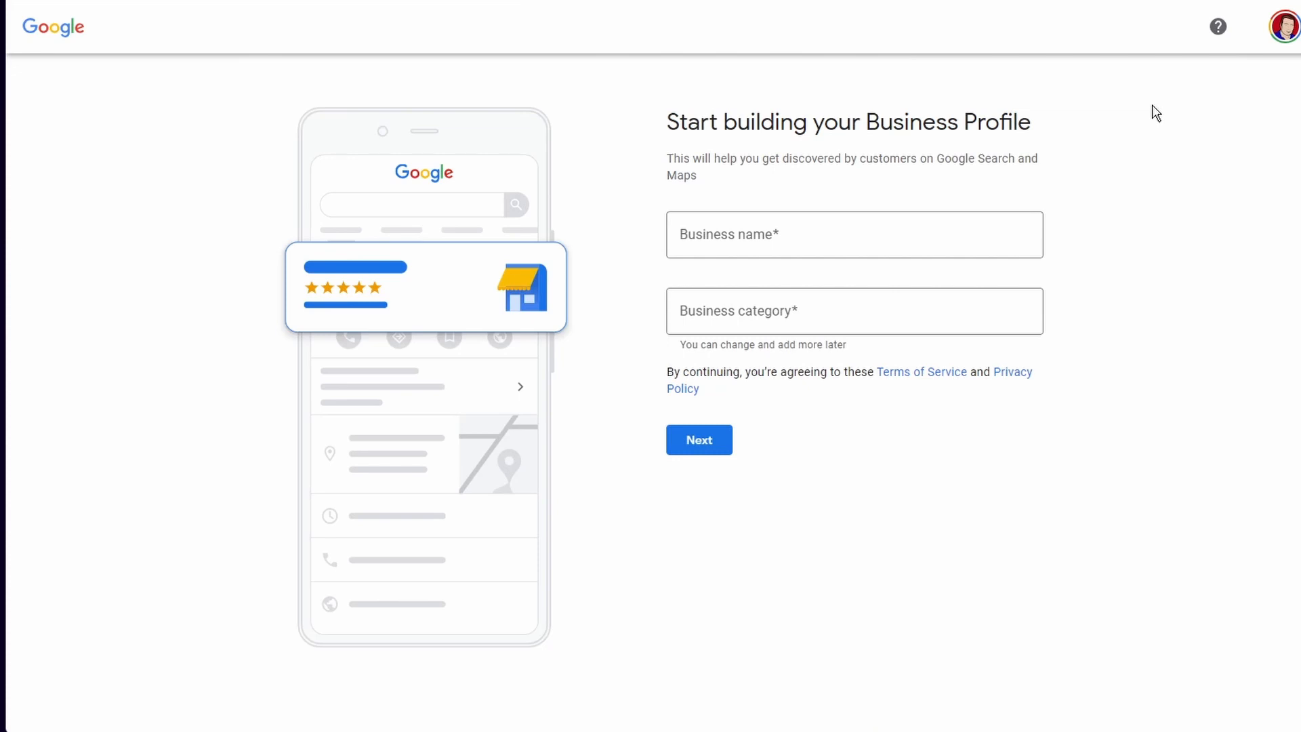
click(823, 235)
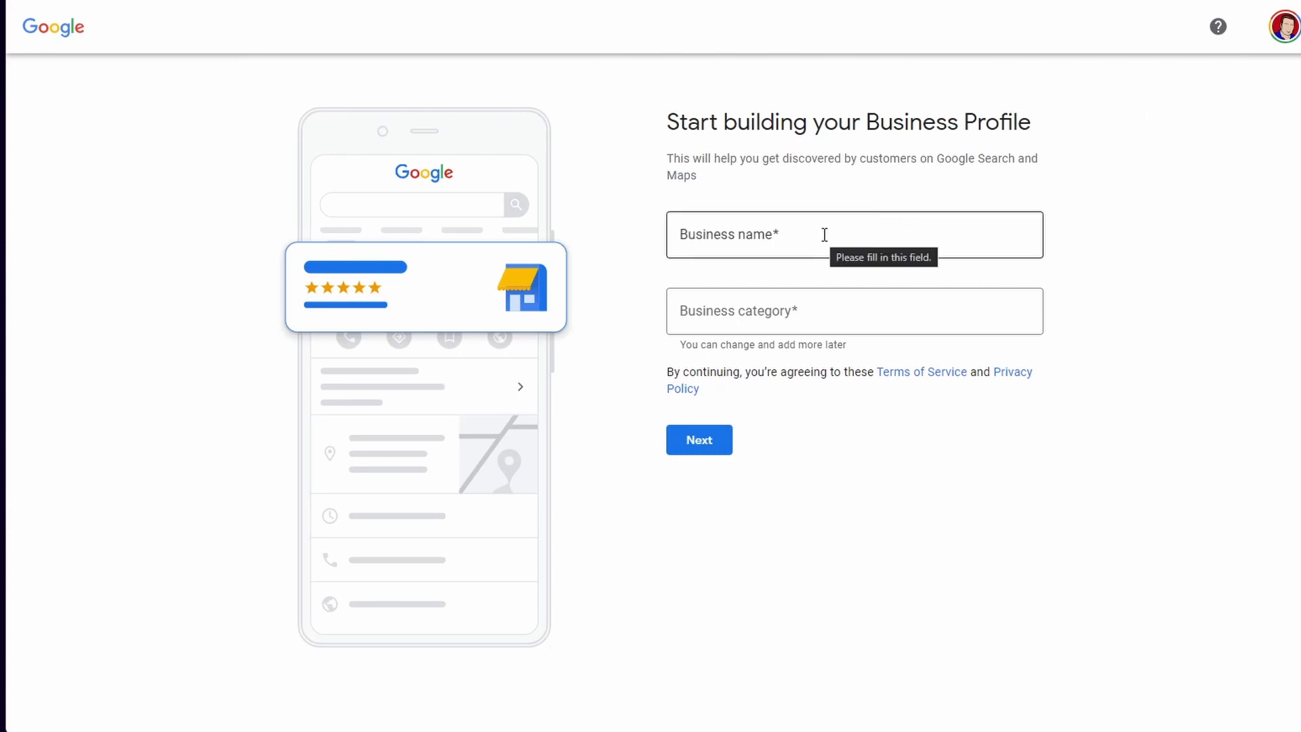
text(Dan)
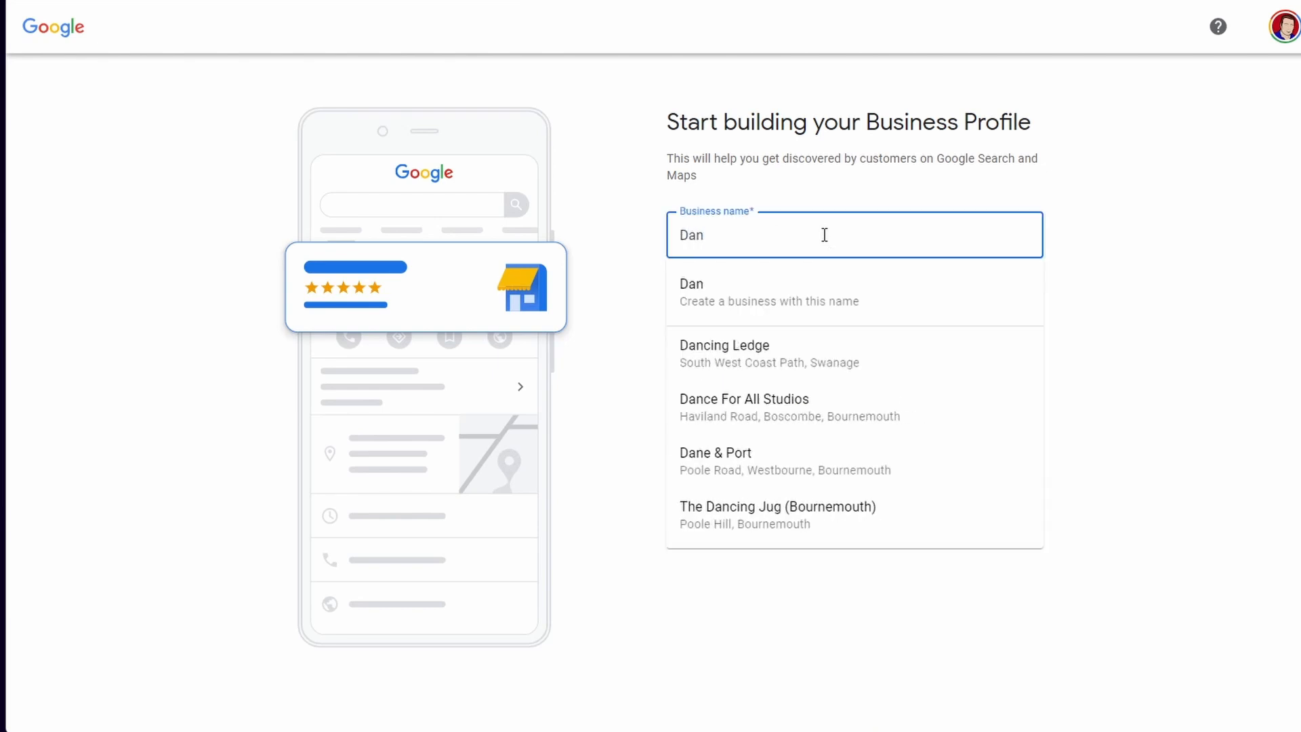
text('s Chimney)
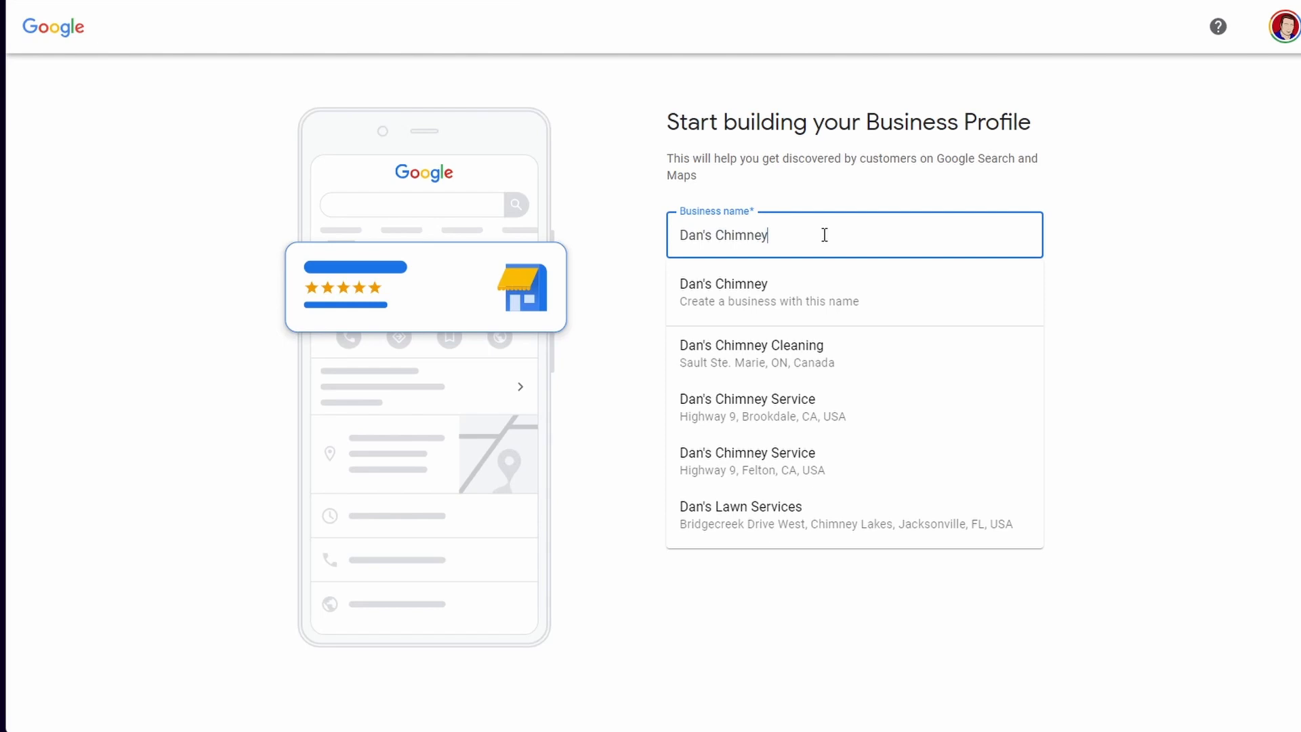
text( Services)
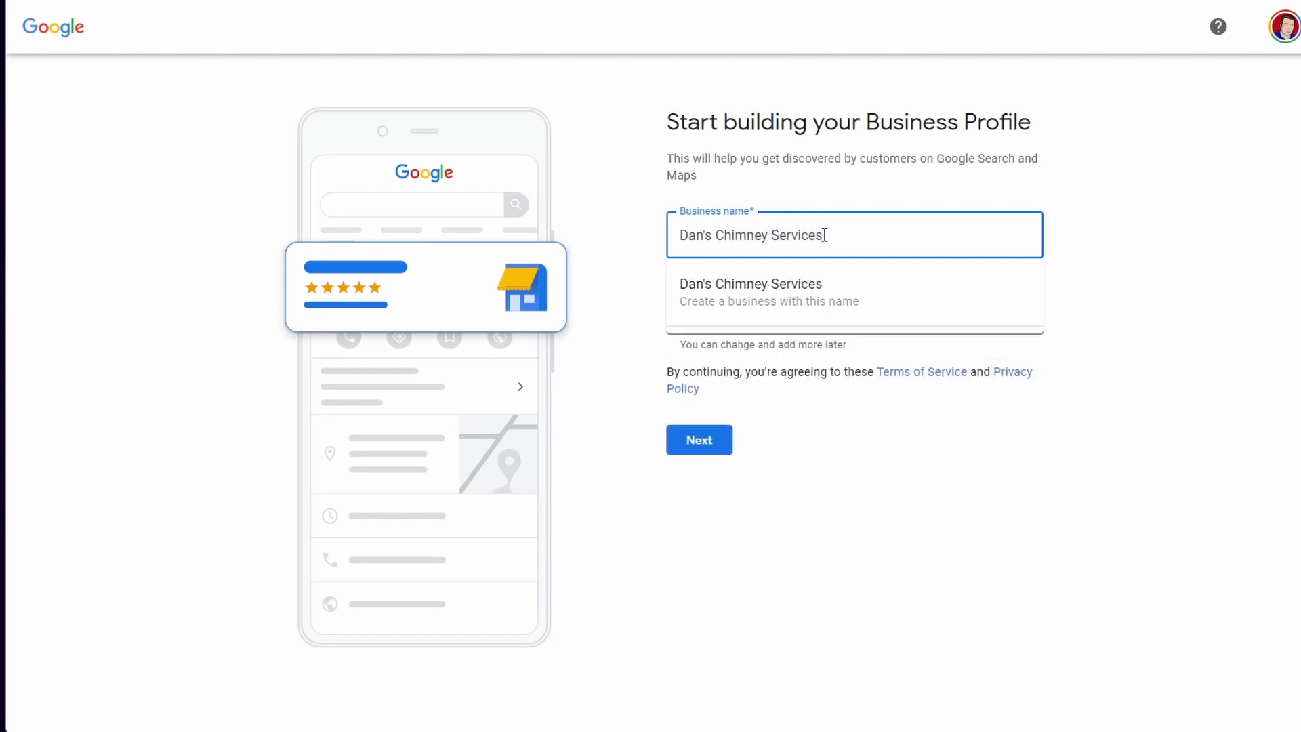
key(BackSpace)
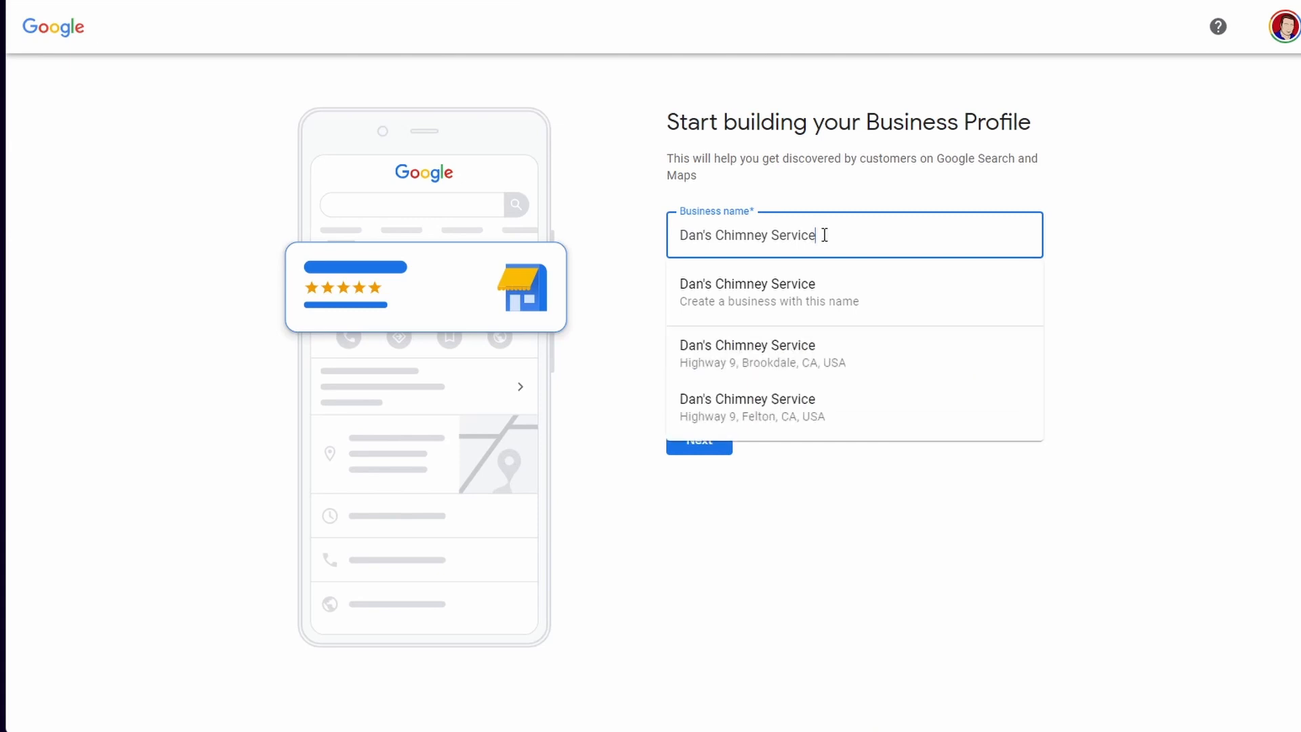
text(s)
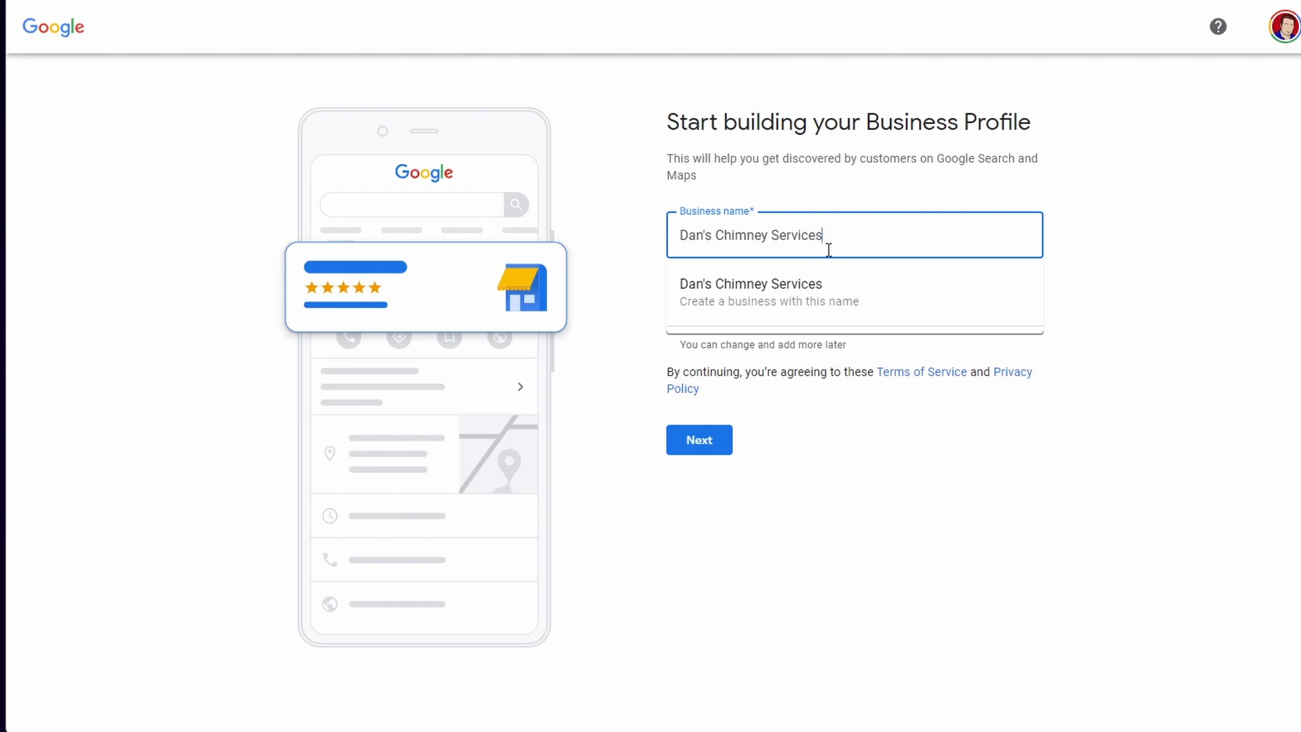
click(811, 297)
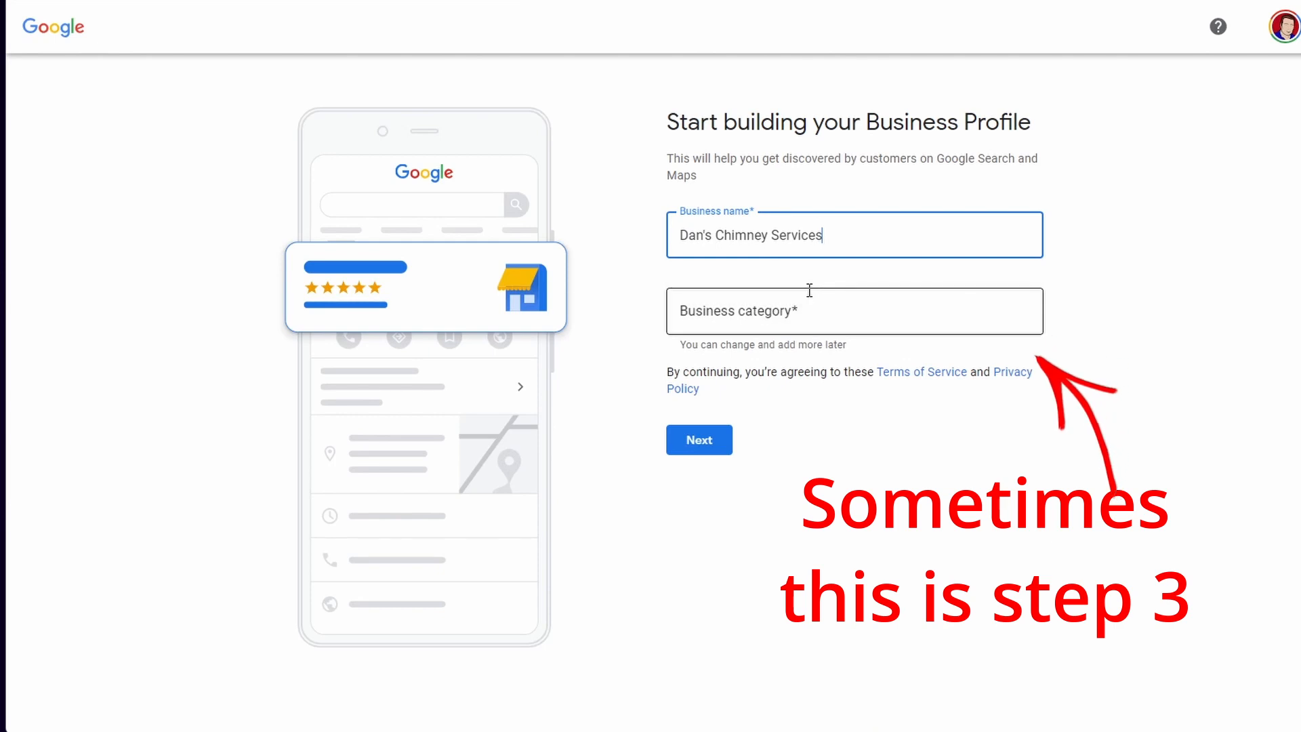
Step: Set the business category to Chimney sweep and continue the setup
click(785, 310)
text(swe)
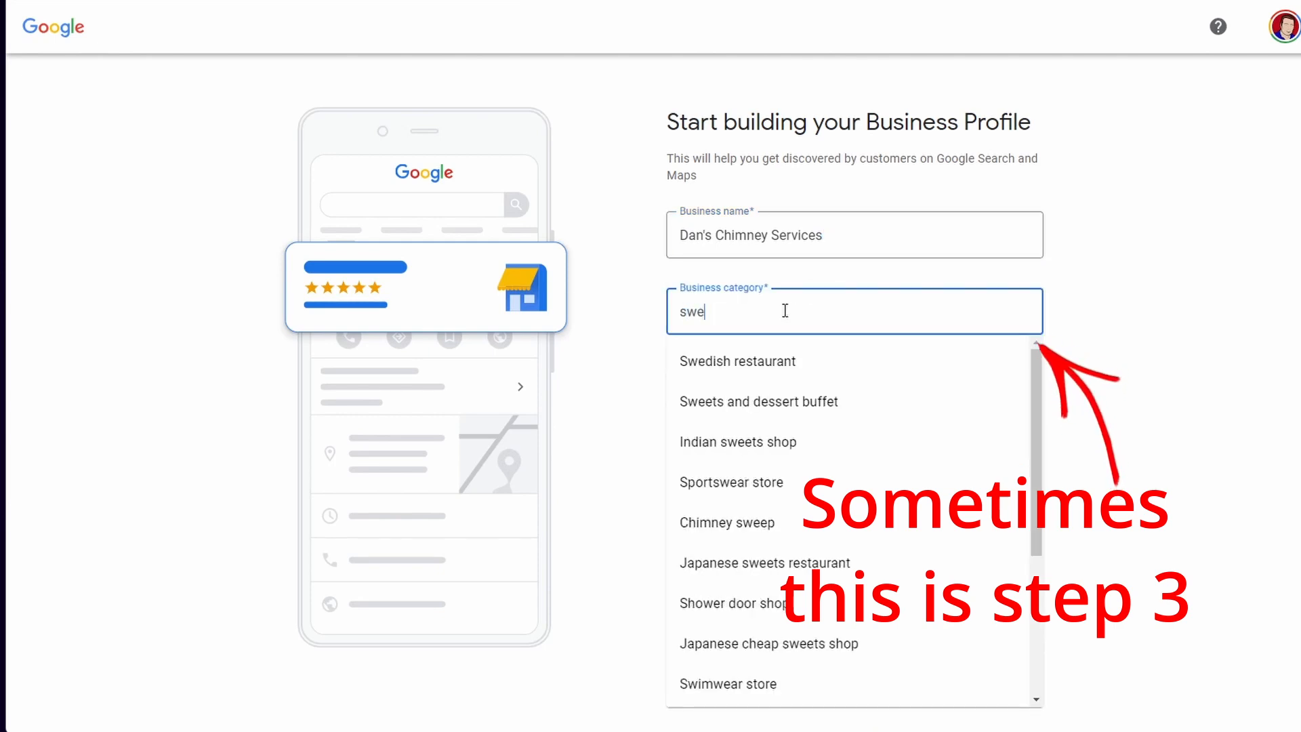
text(ep)
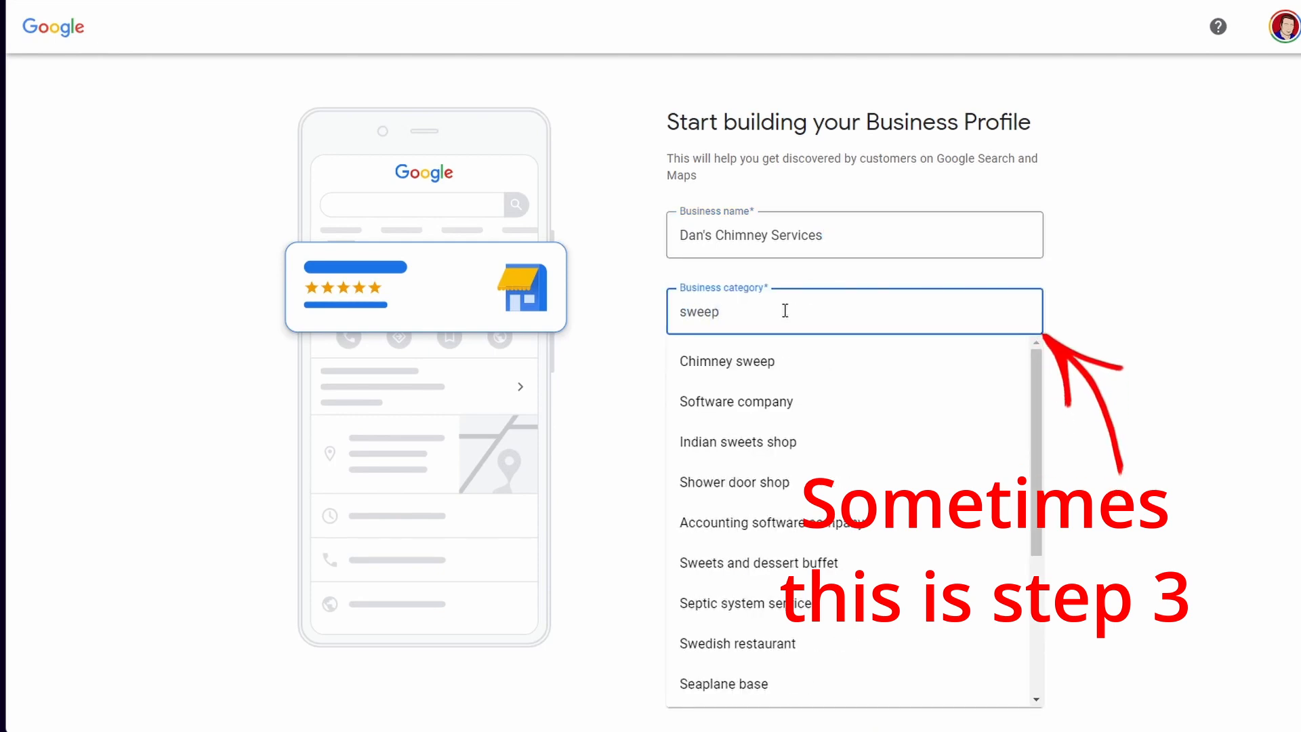
click(793, 366)
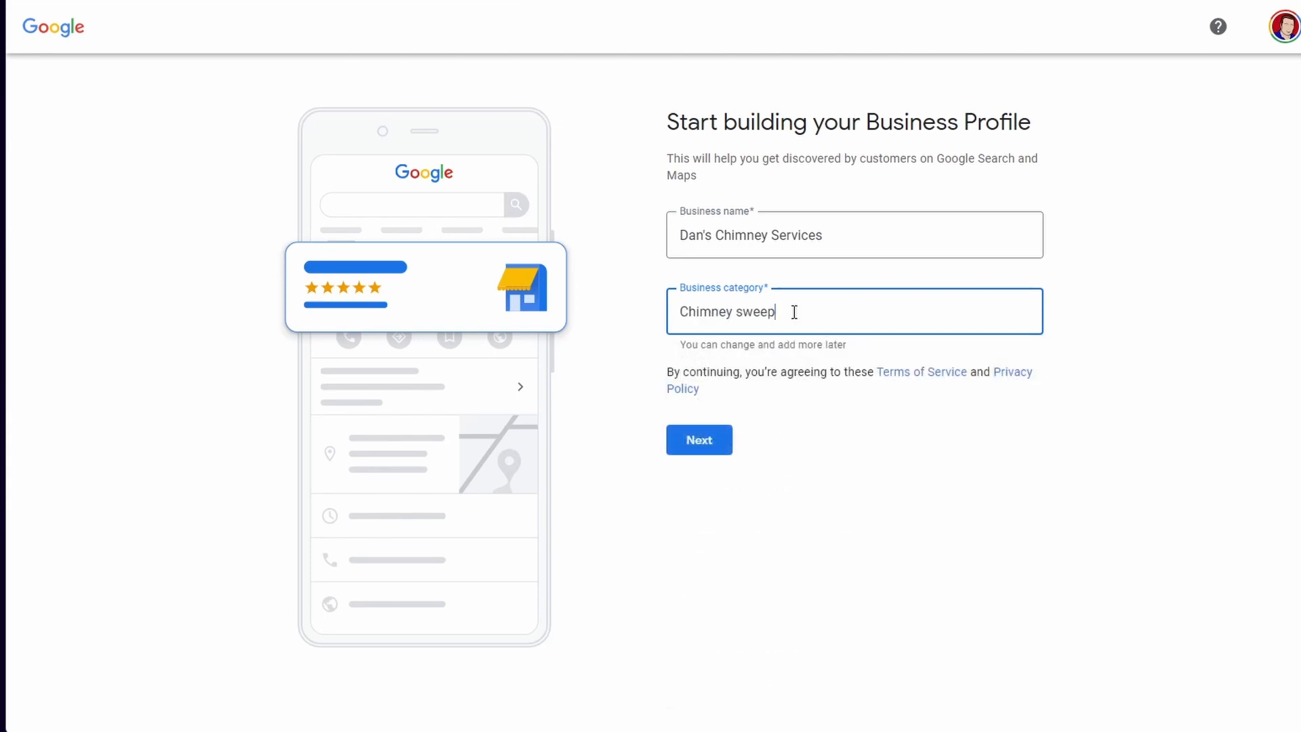
click(717, 448)
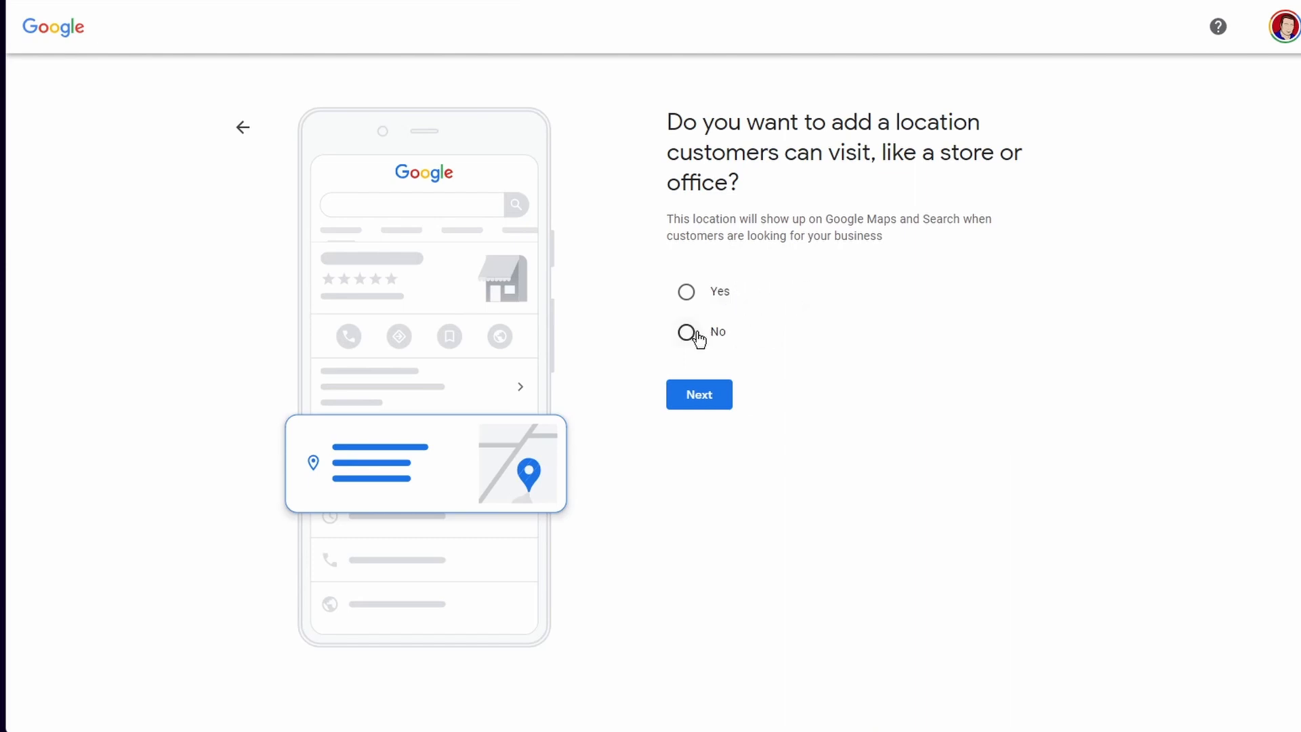
Step: Continue past the customer-visit location question and add Verwood, UK and Three Legged Cross as service areas
click(715, 405)
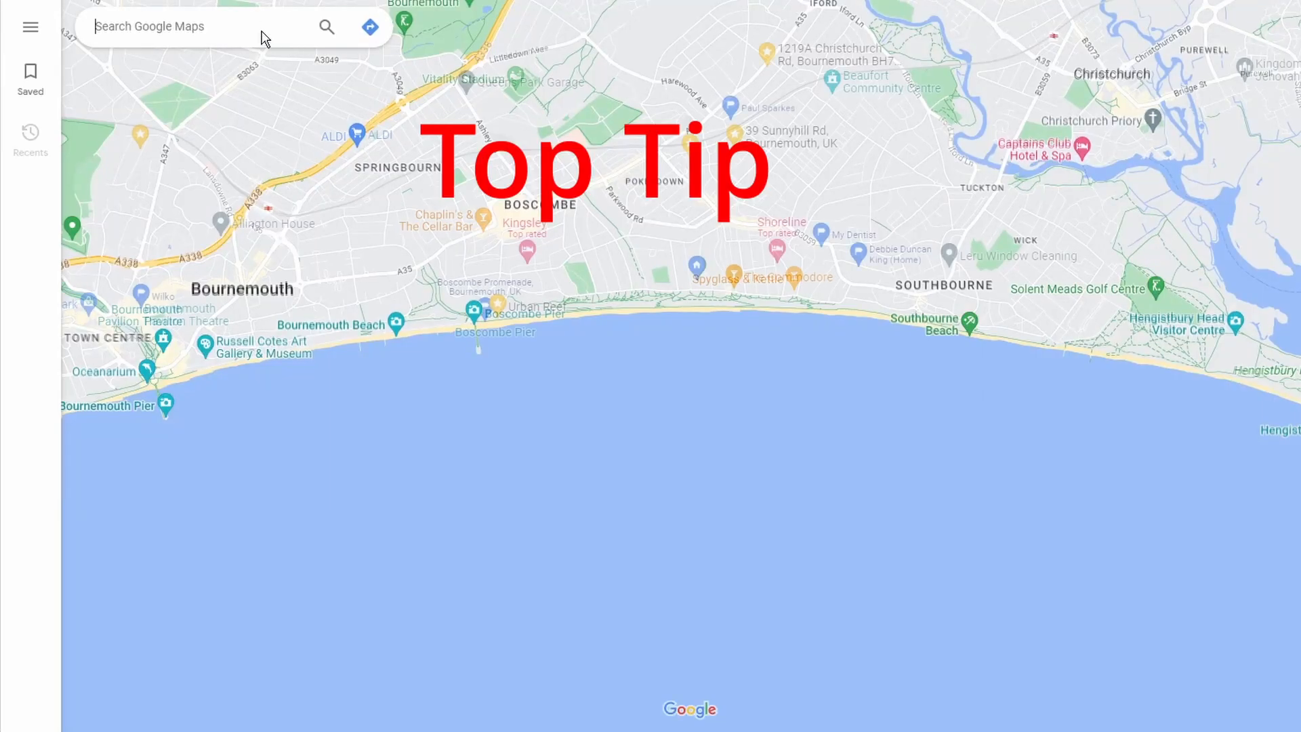
click(258, 36)
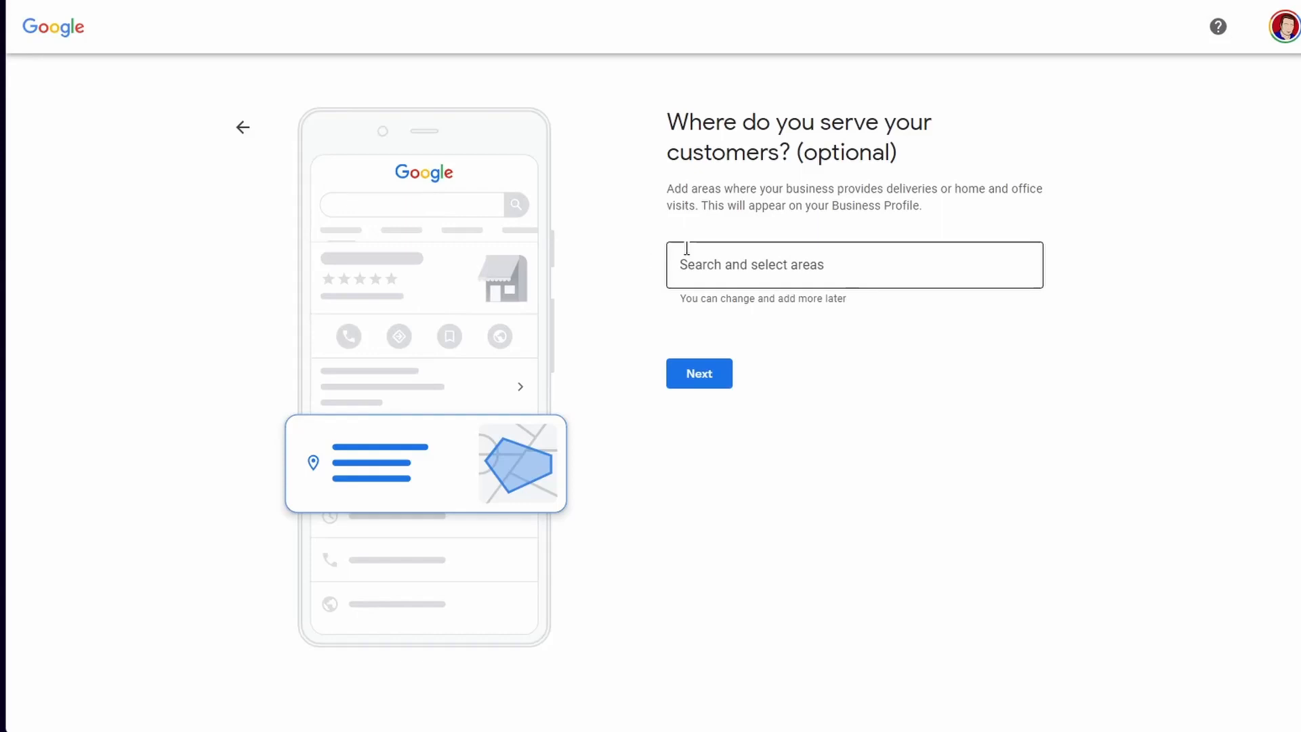
click(755, 255)
text(v)
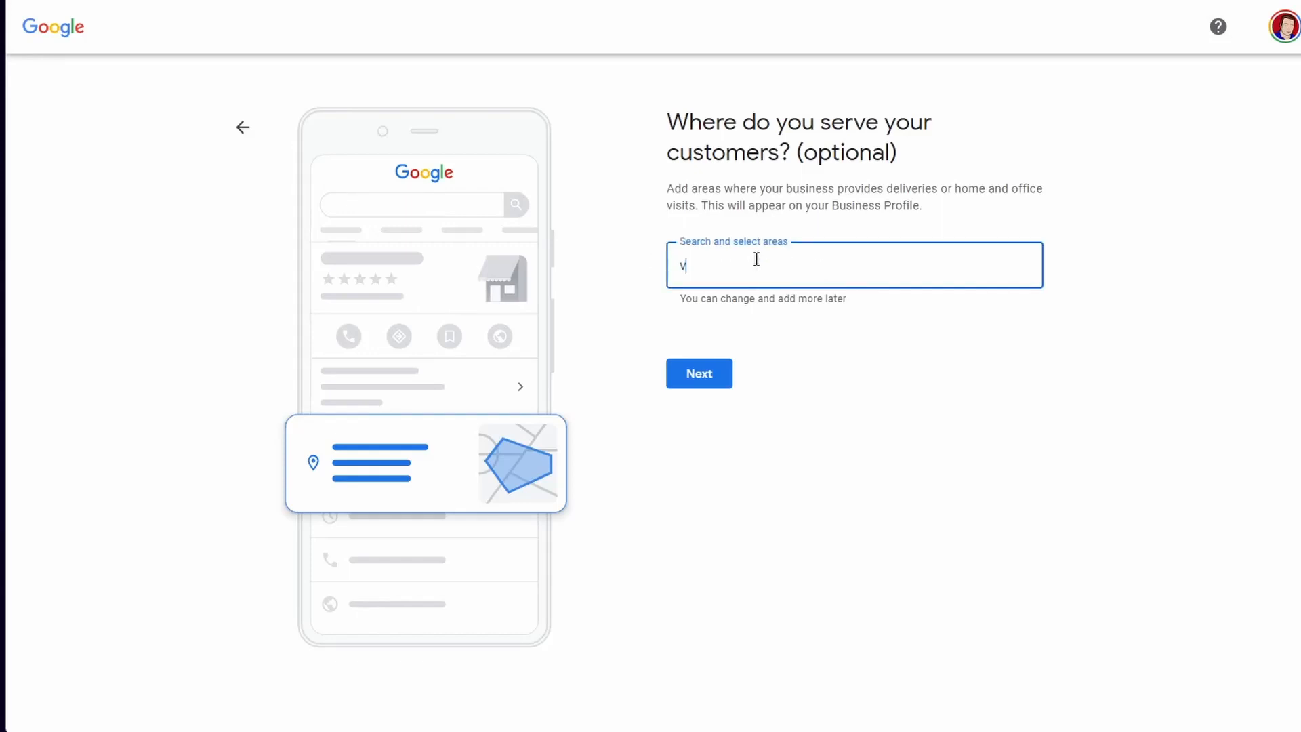
text(erwood)
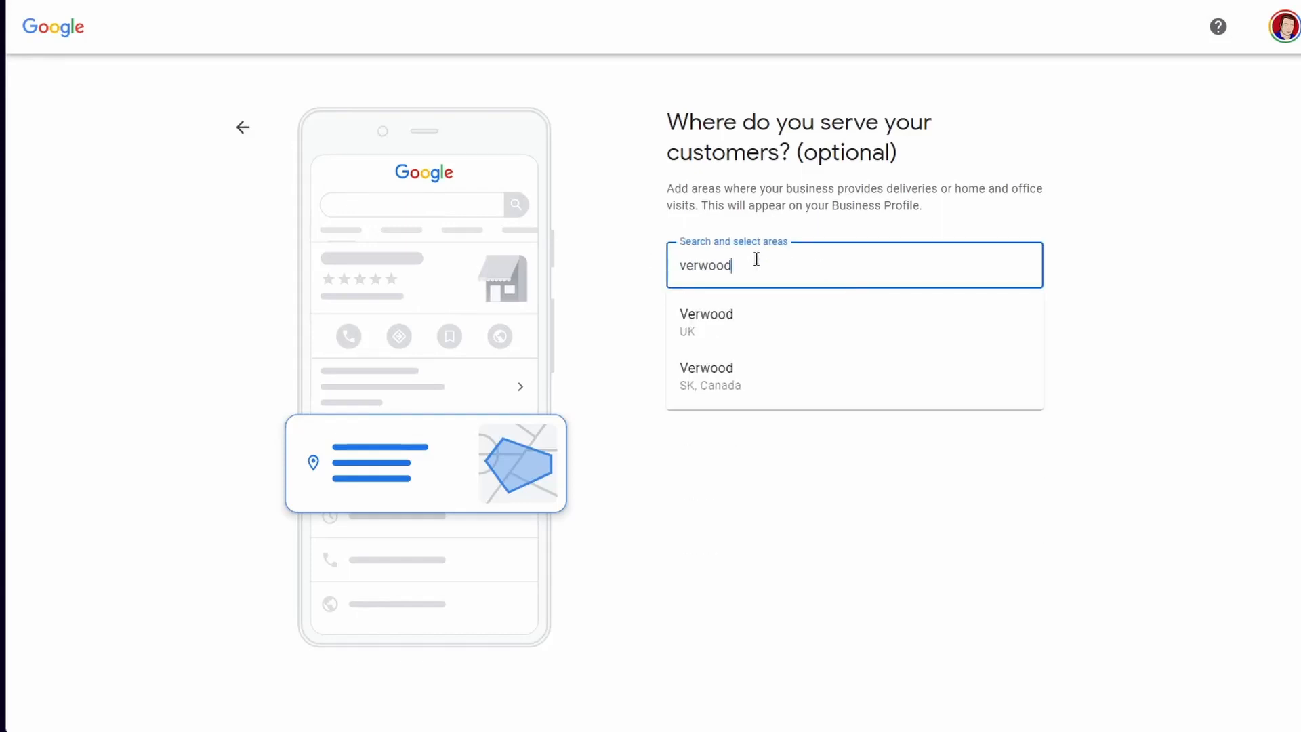
click(755, 323)
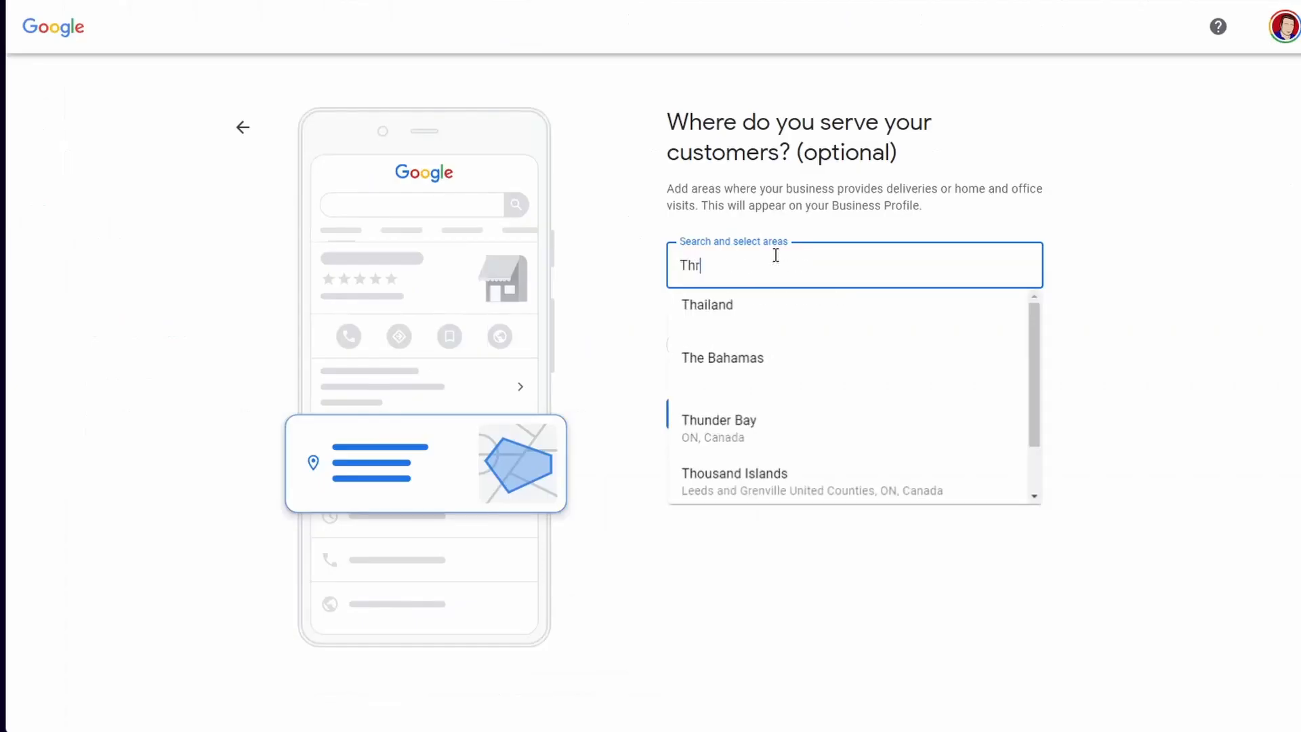
text(ee legge)
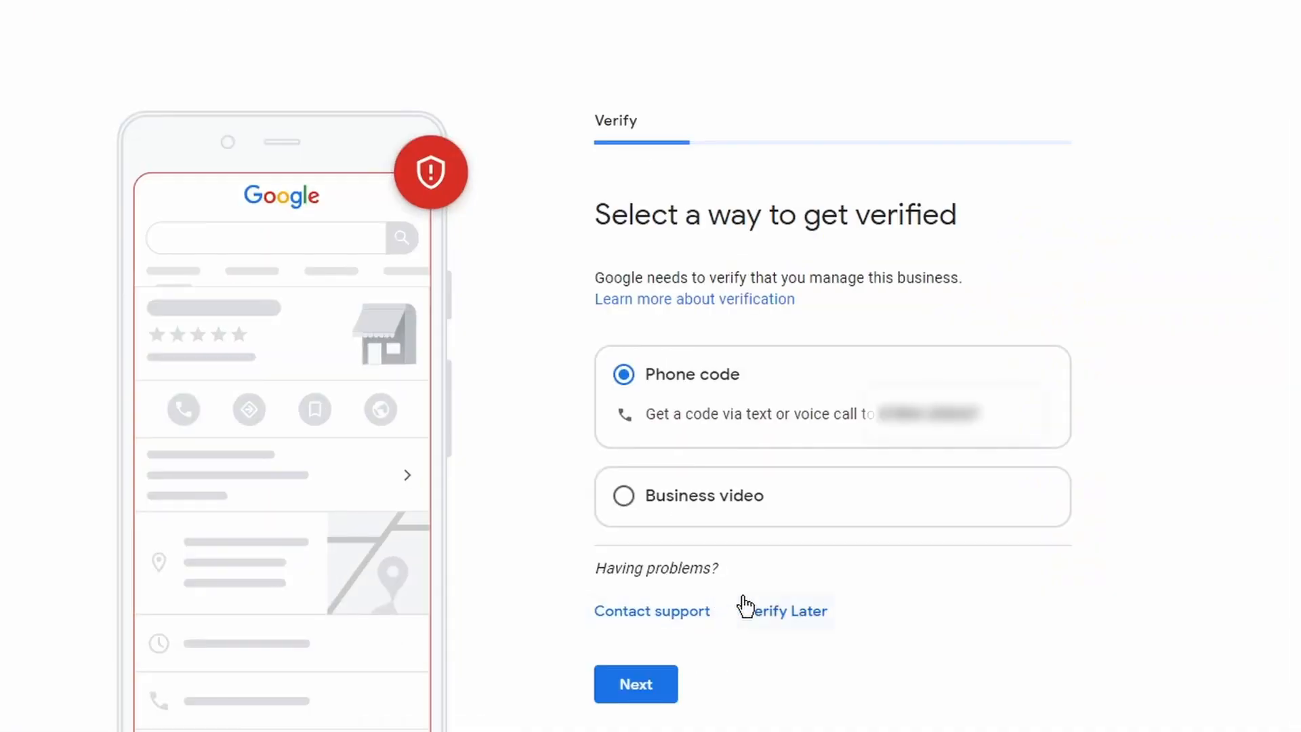
Step: Postpone verification and add the services Chimney cleaning, Chimney flue cleaning, Chimney inspections, Downdraft repair, and Stove & fireplace cleaning
click(786, 611)
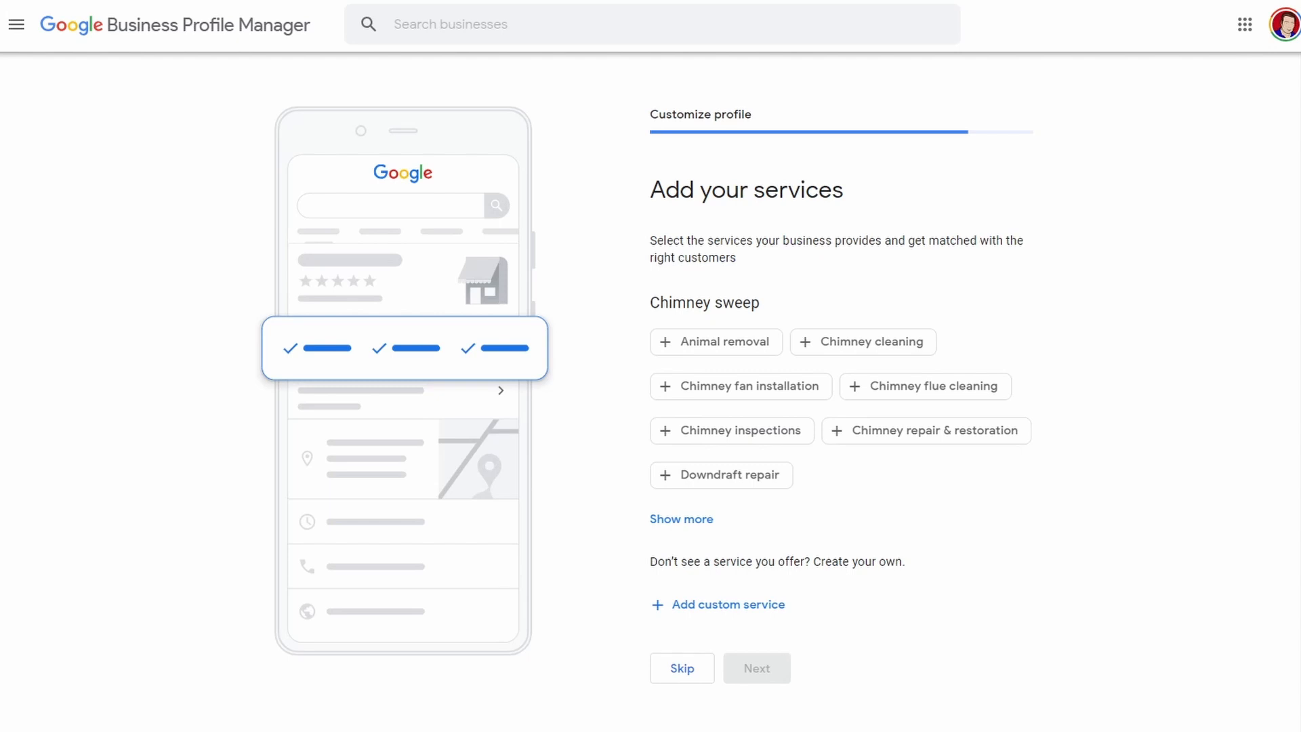
click(811, 347)
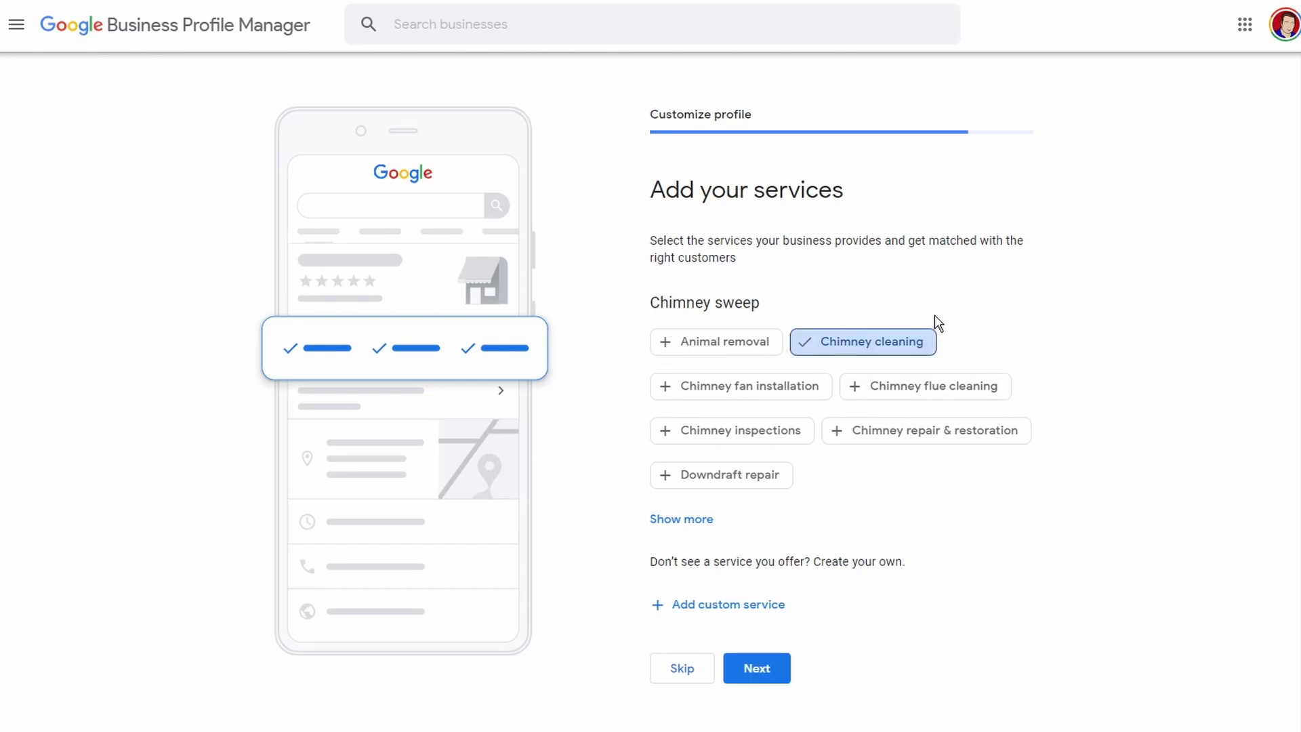
click(859, 387)
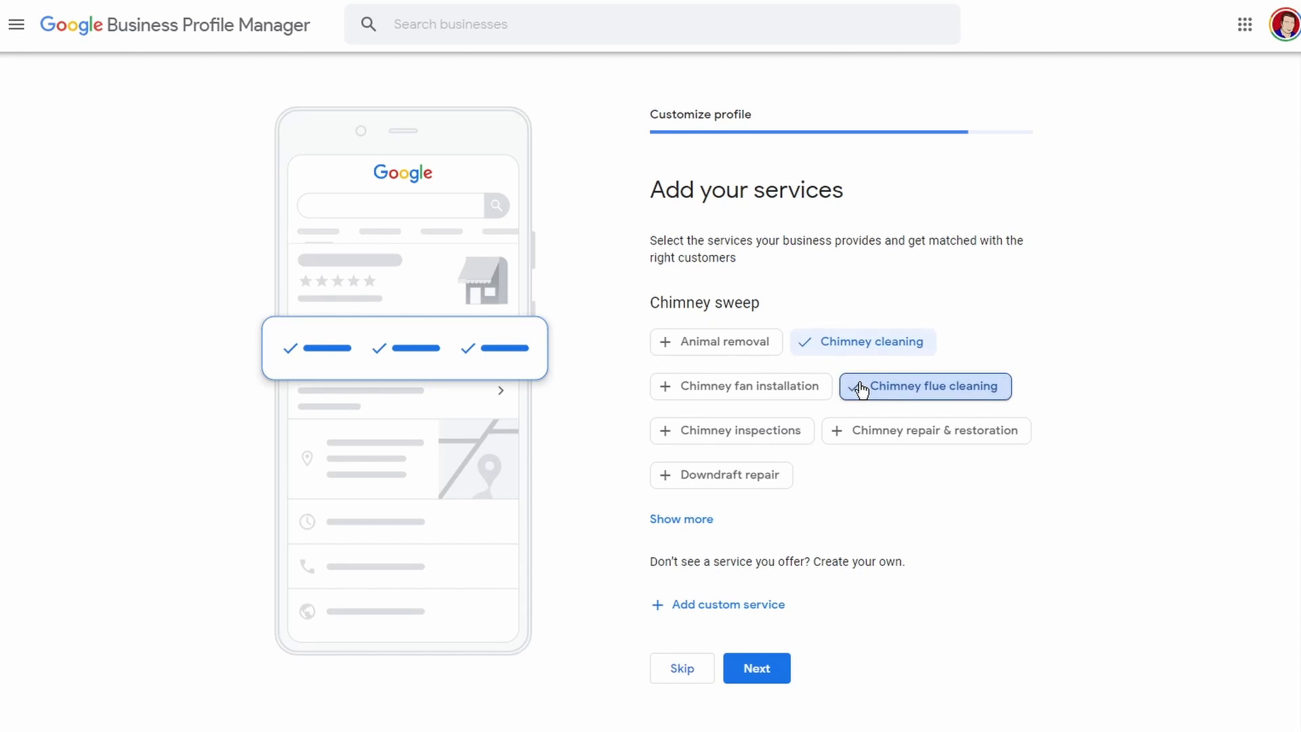
click(669, 439)
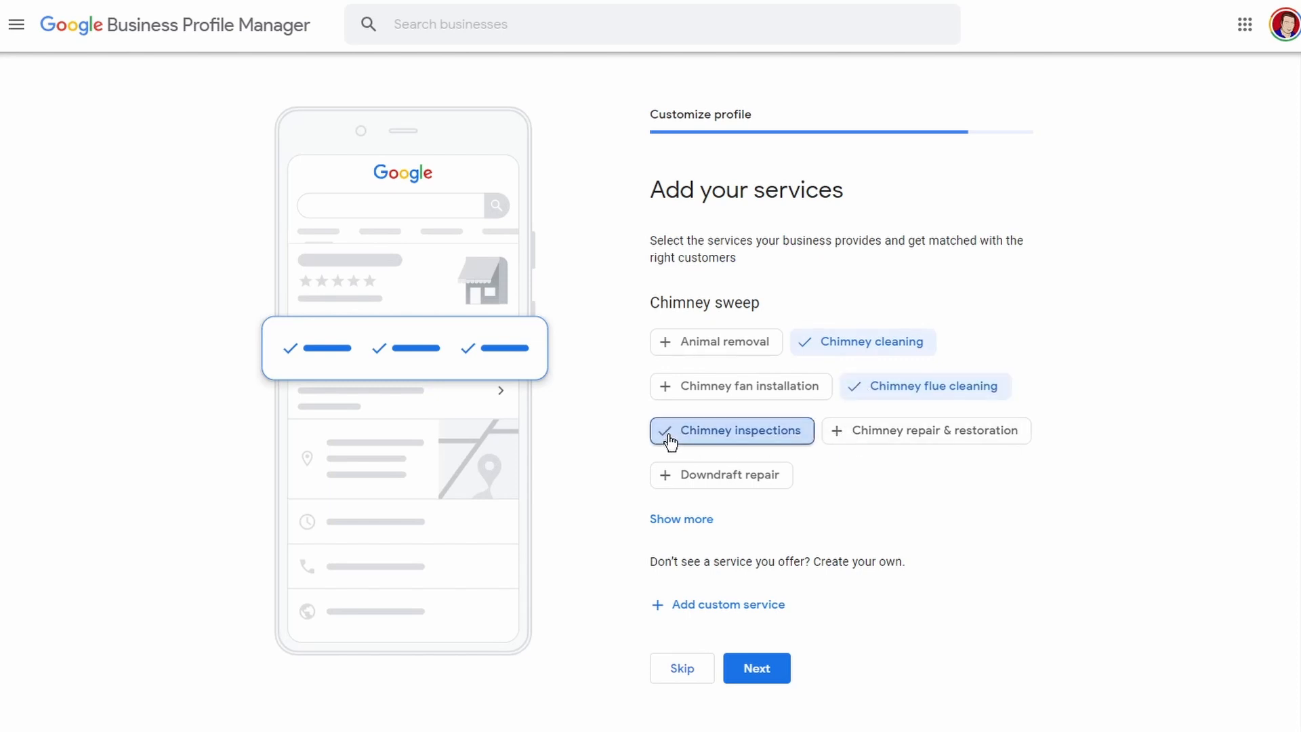
click(670, 483)
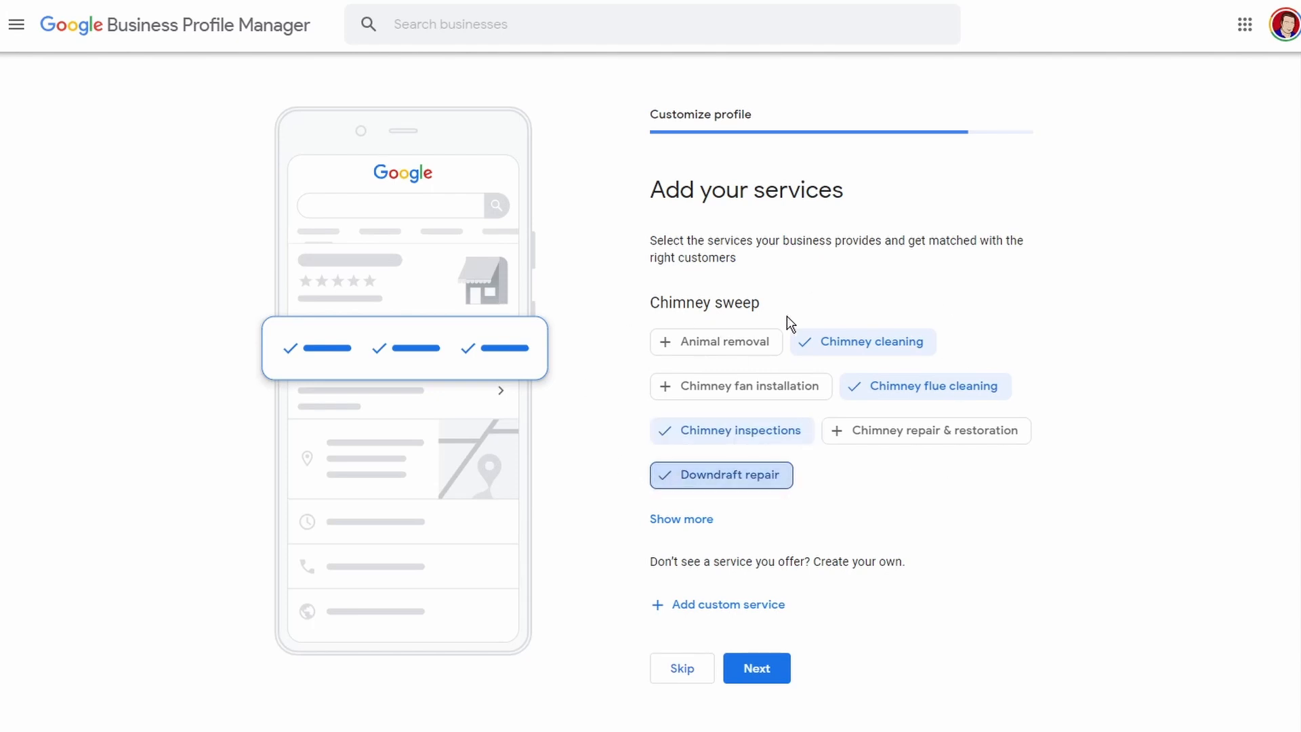
click(701, 522)
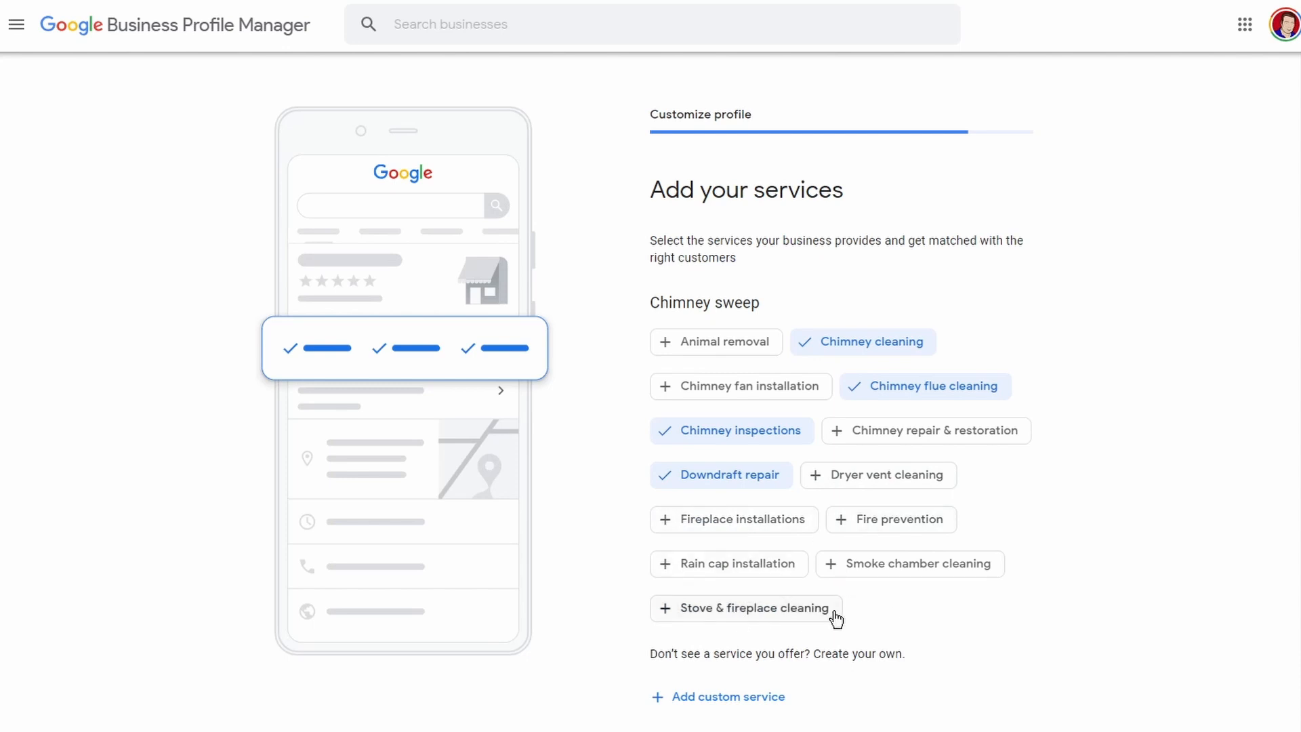
click(671, 607)
scroll(996, 590, down, 1)
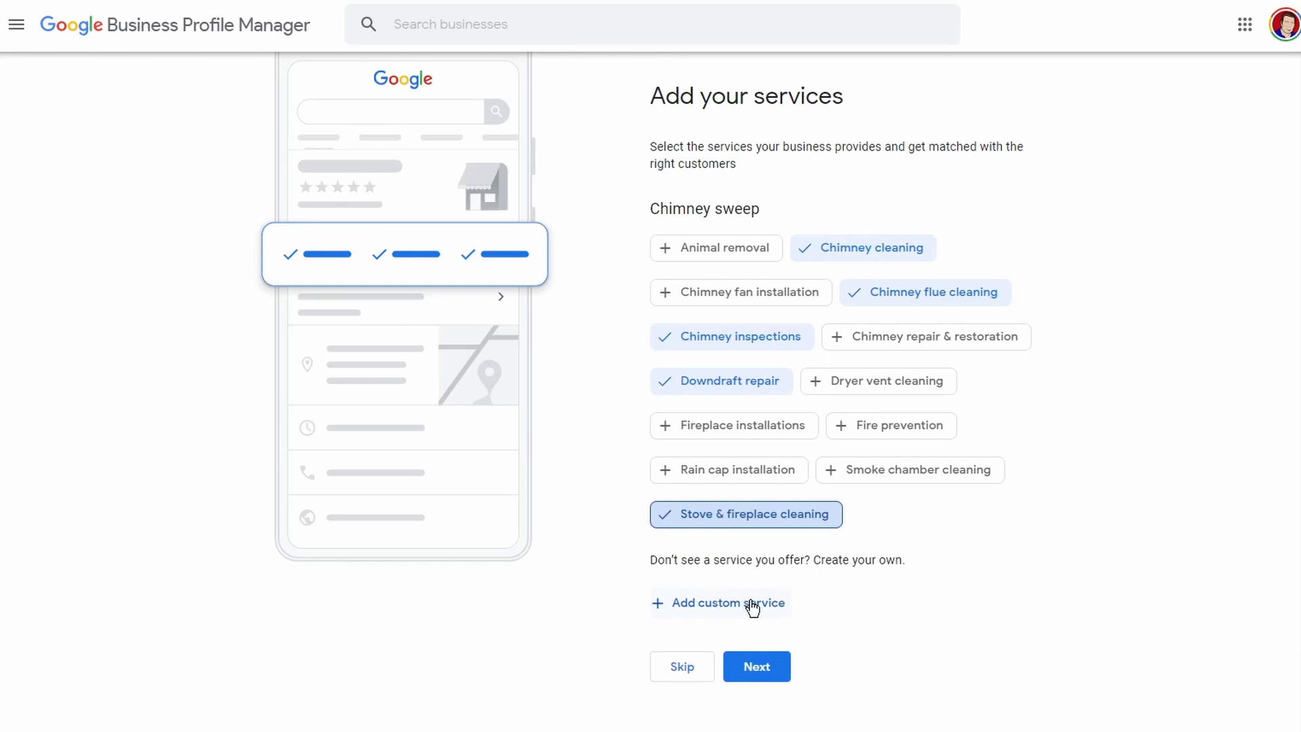
click(776, 673)
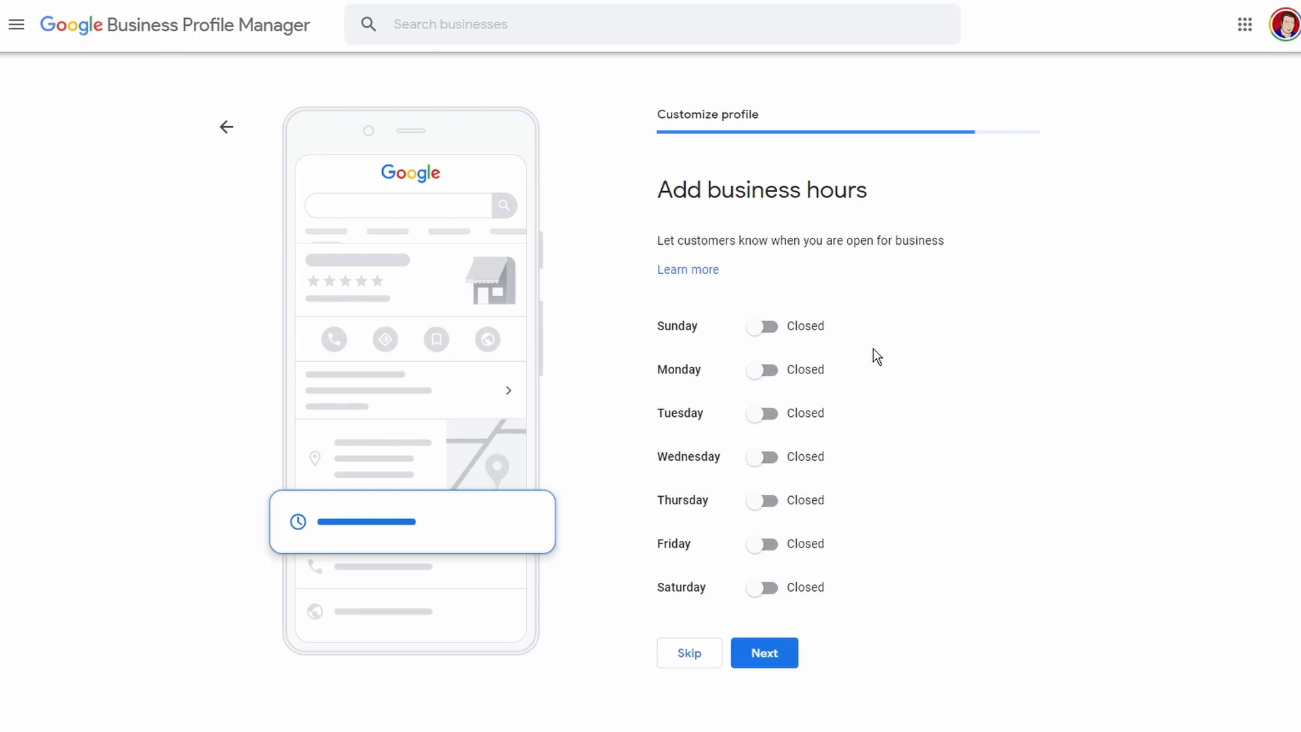
Step: Set Wednesday as open from 9:00 AM to 5:00 PM, leave the other days closed, and submit the business hours
click(766, 327)
click(752, 330)
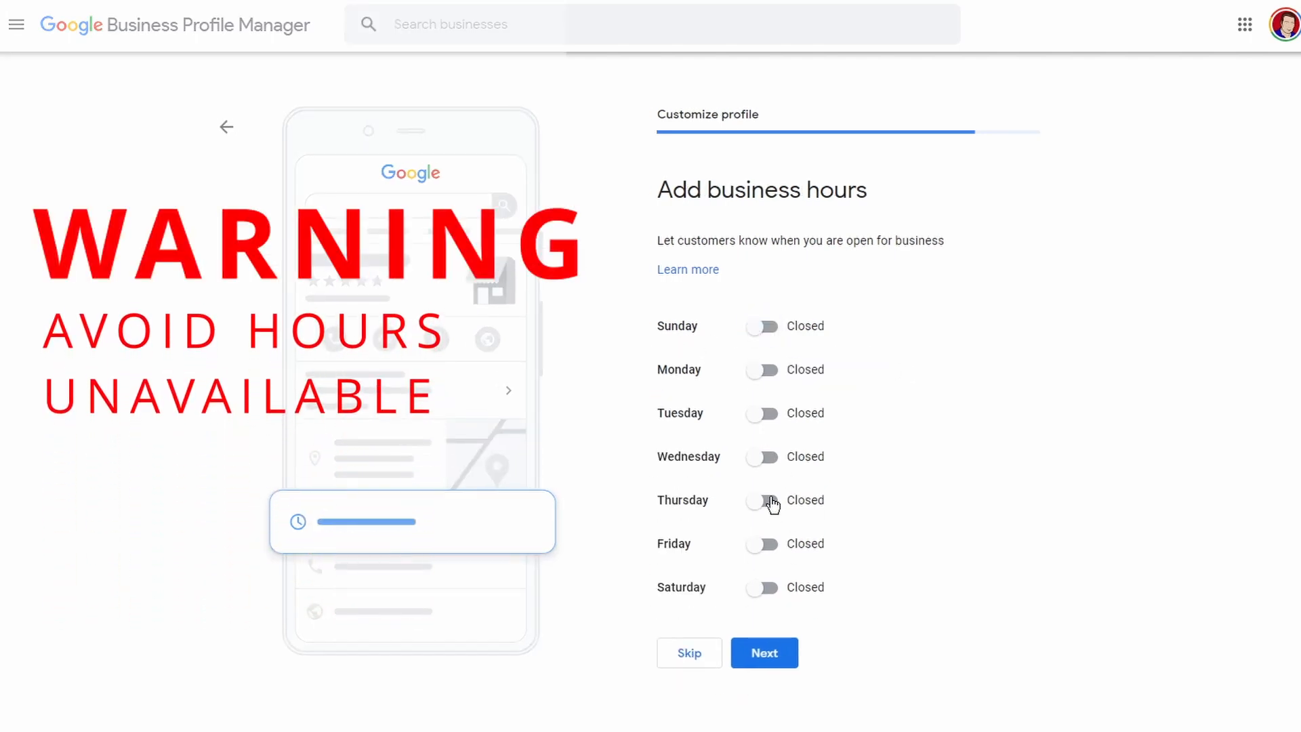
click(765, 457)
click(718, 484)
drag(772, 516, 774, 580)
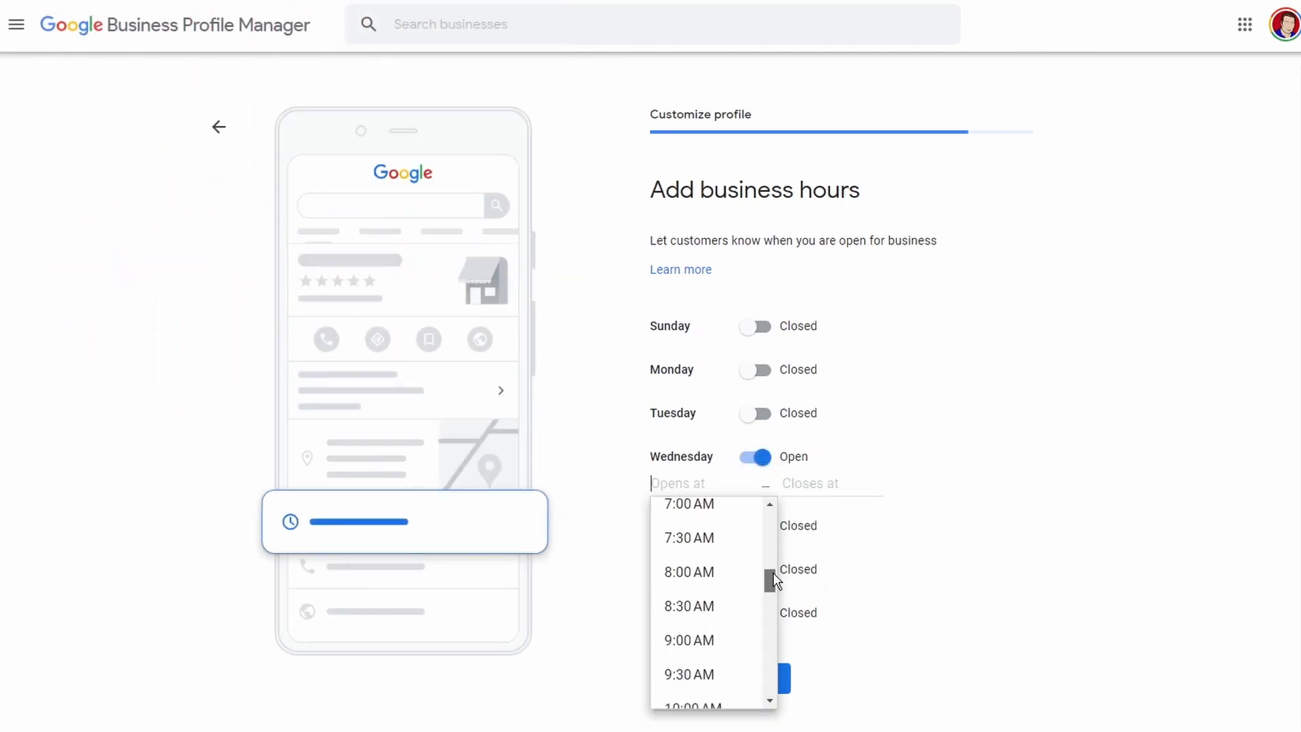
click(698, 640)
click(813, 483)
drag(901, 520, 896, 641)
click(862, 641)
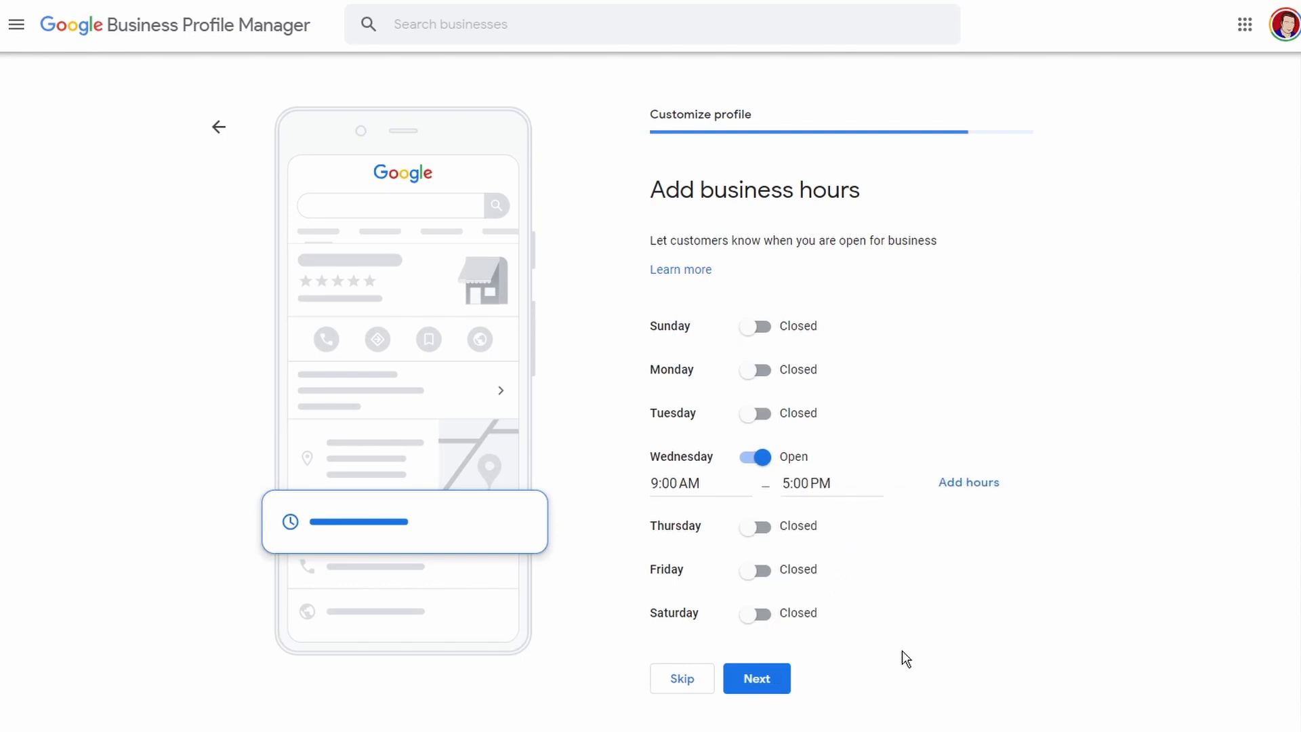
click(759, 679)
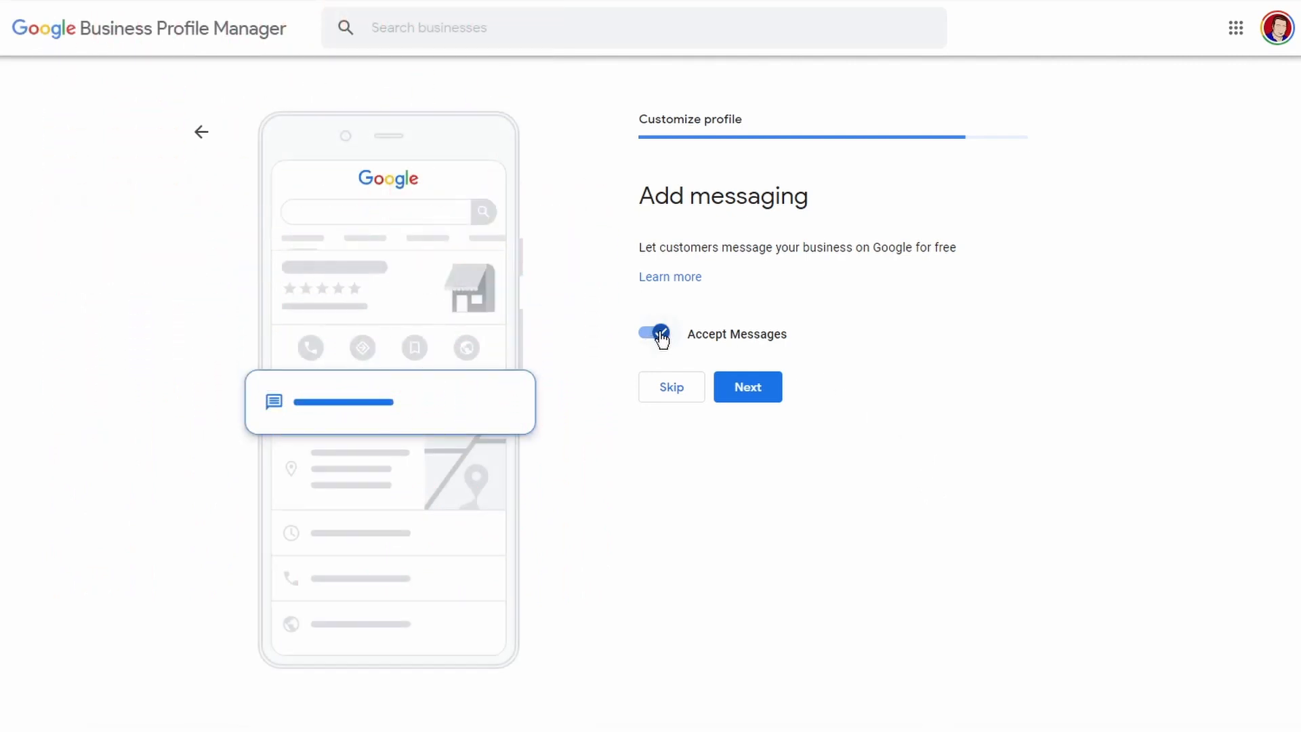
Step: Toggle the Accept Messages setting and finish customizing the profile without starting Google Ads
click(705, 338)
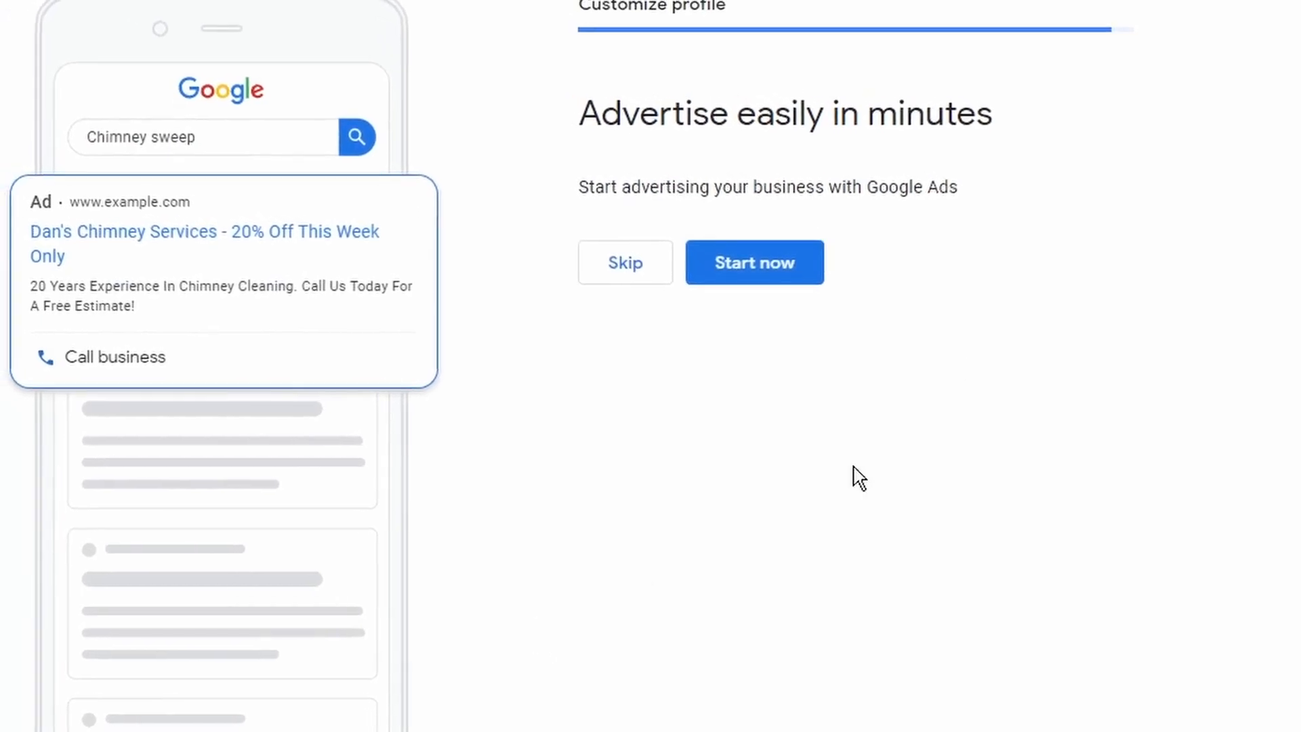
click(625, 262)
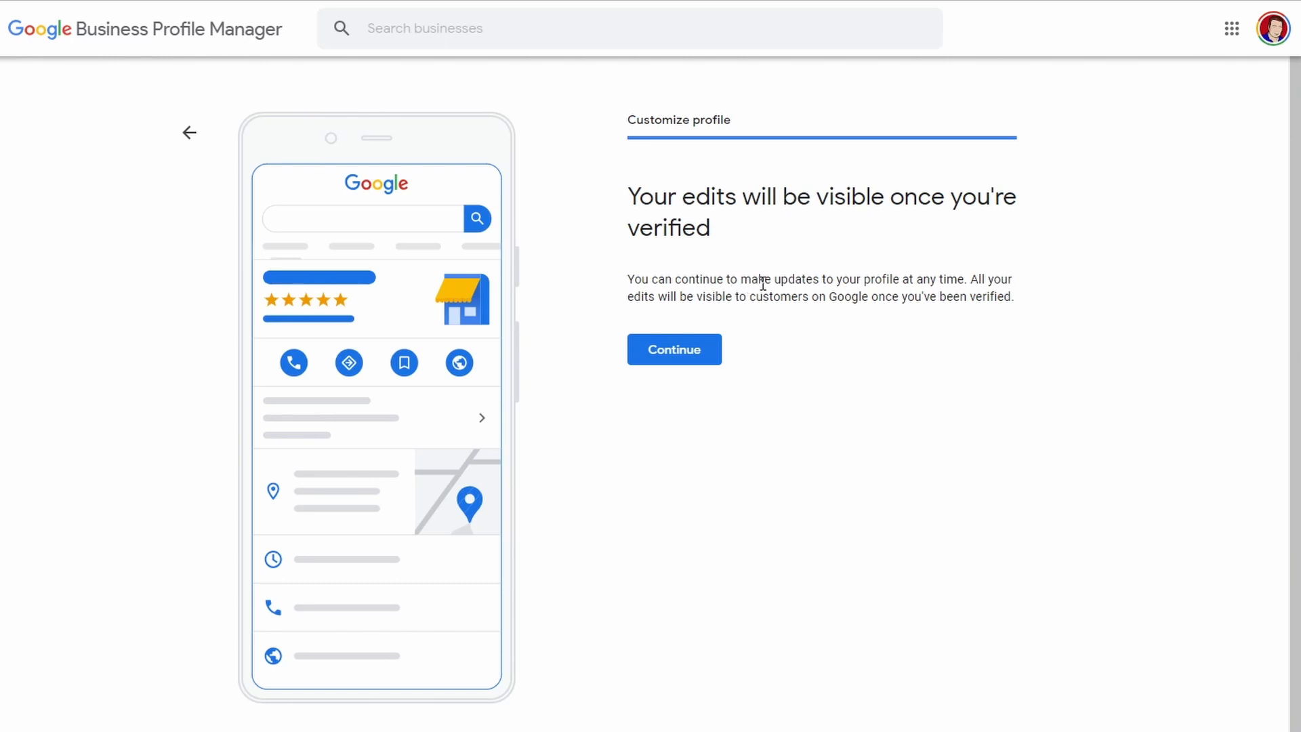
click(686, 352)
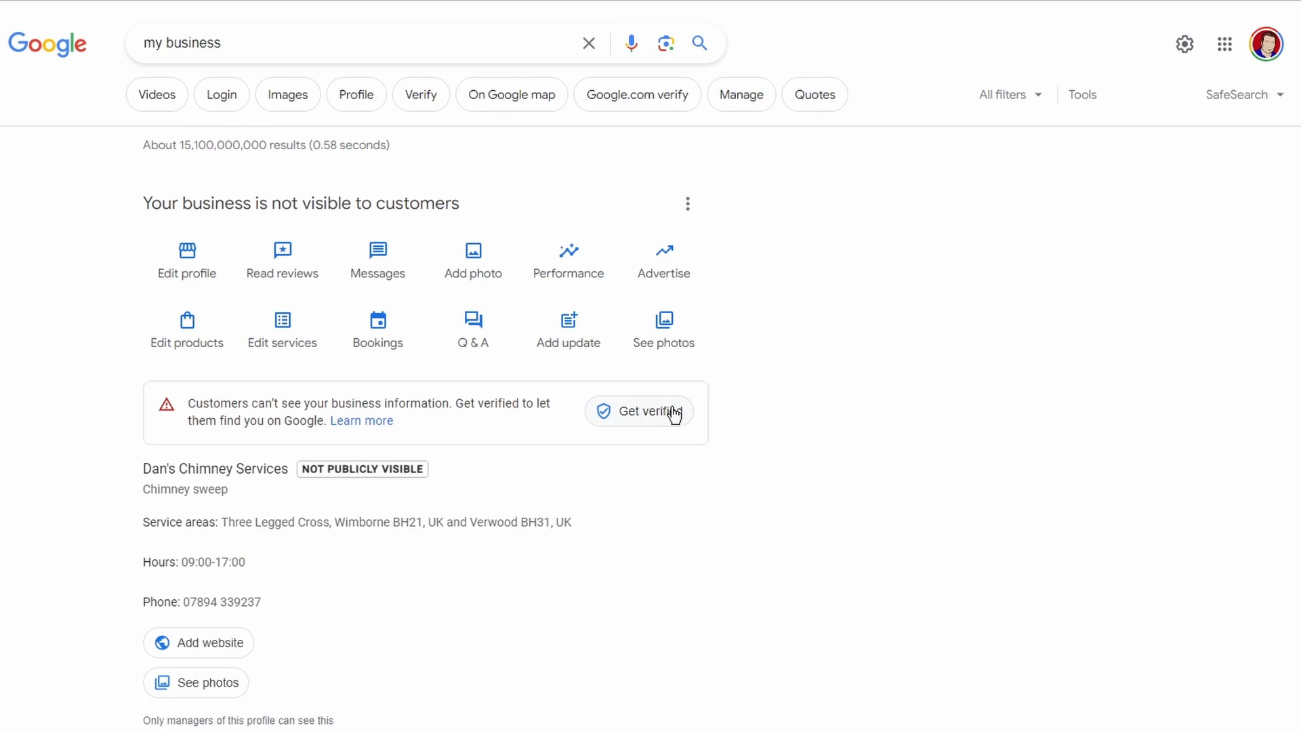
drag(674, 424, 656, 509)
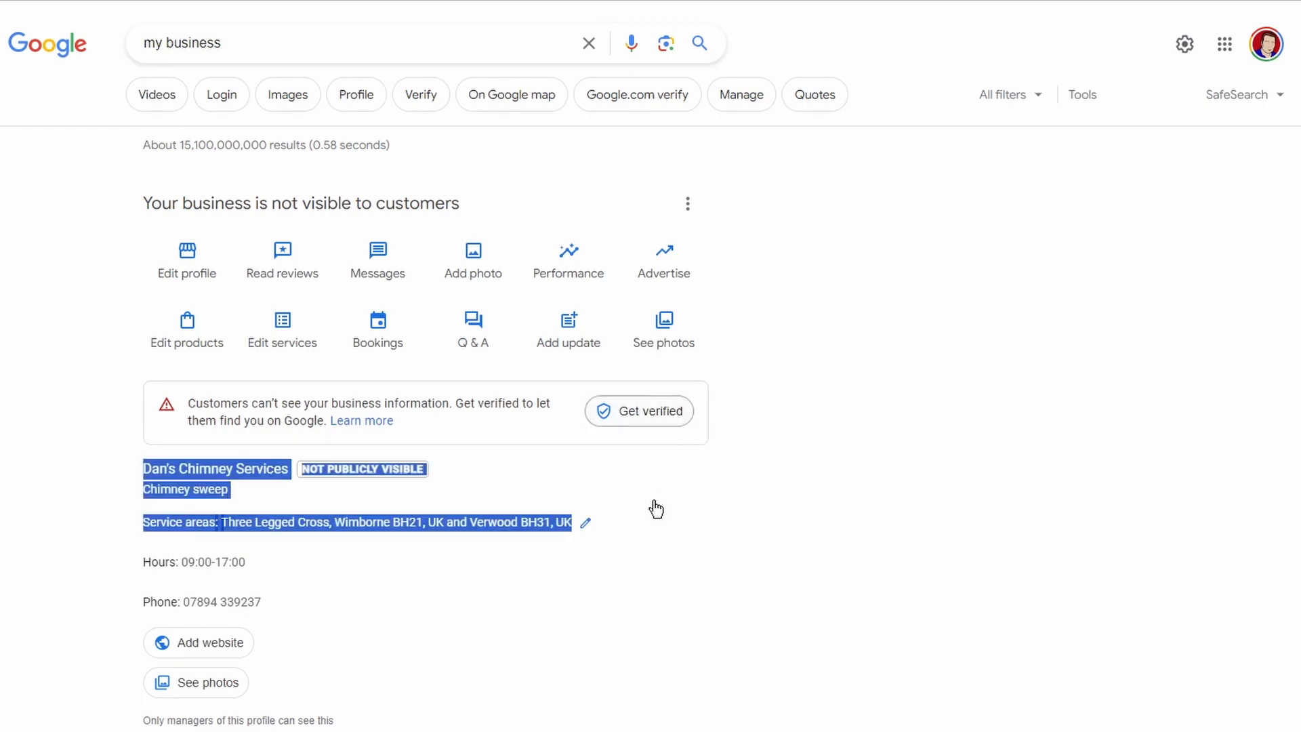
click(630, 482)
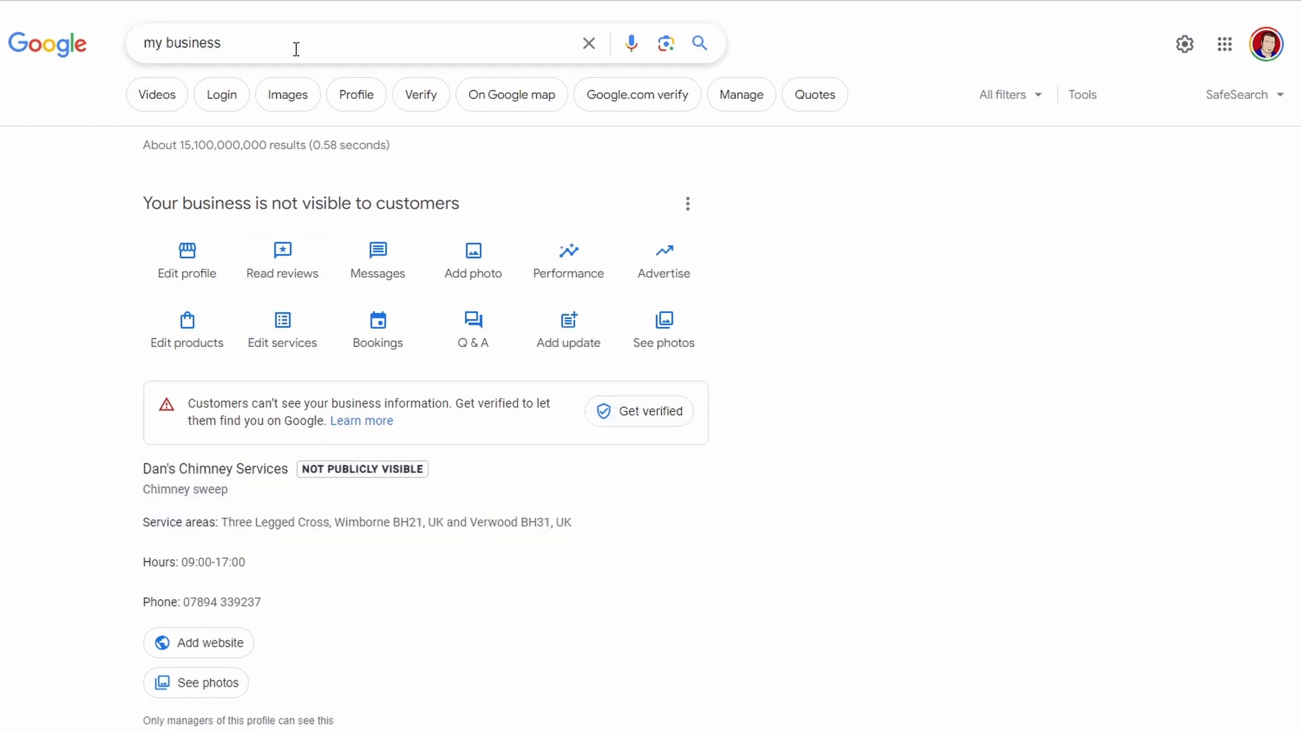